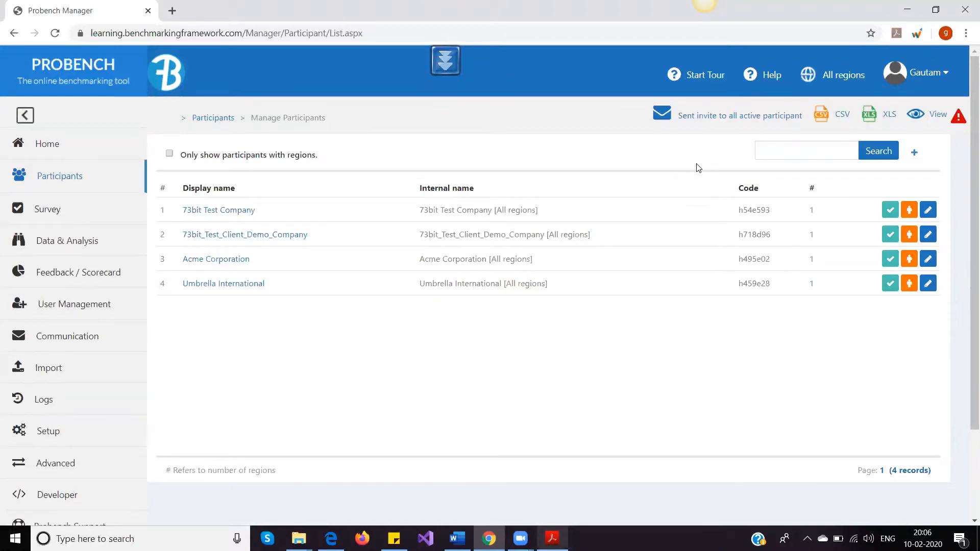
- Start a new participant with the display name ABC Corporation and assign it to the 73bit region
left_click(914, 158)
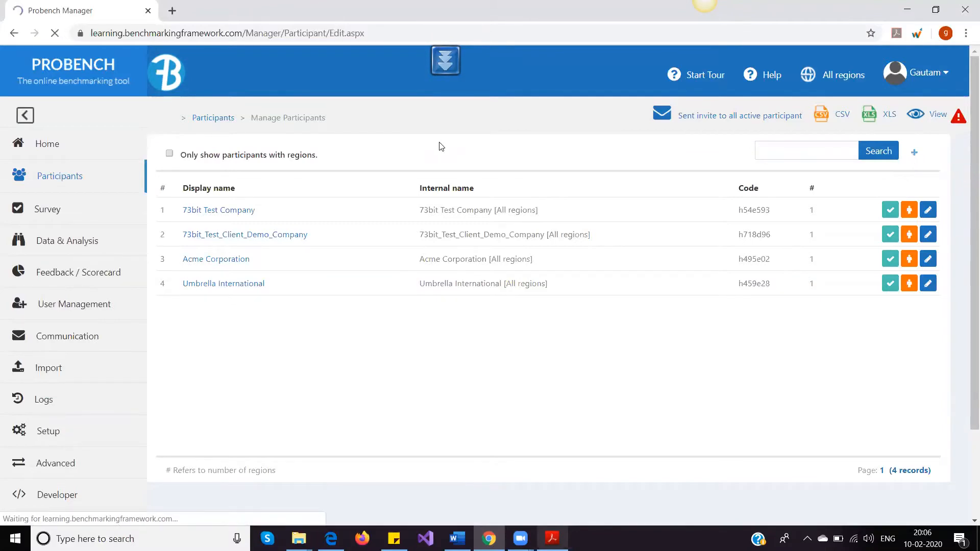
scroll(371, 211, "down", 2)
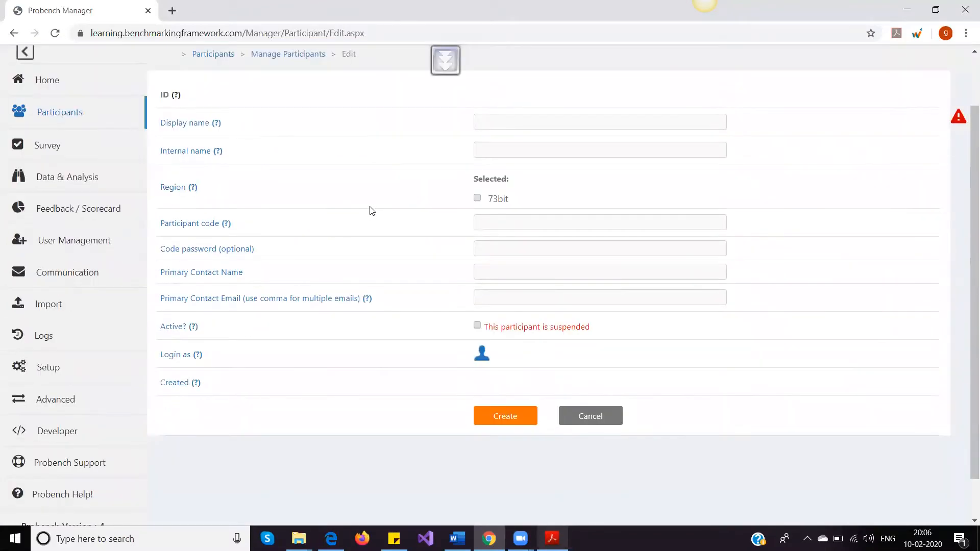
scroll(371, 211, "up", 2)
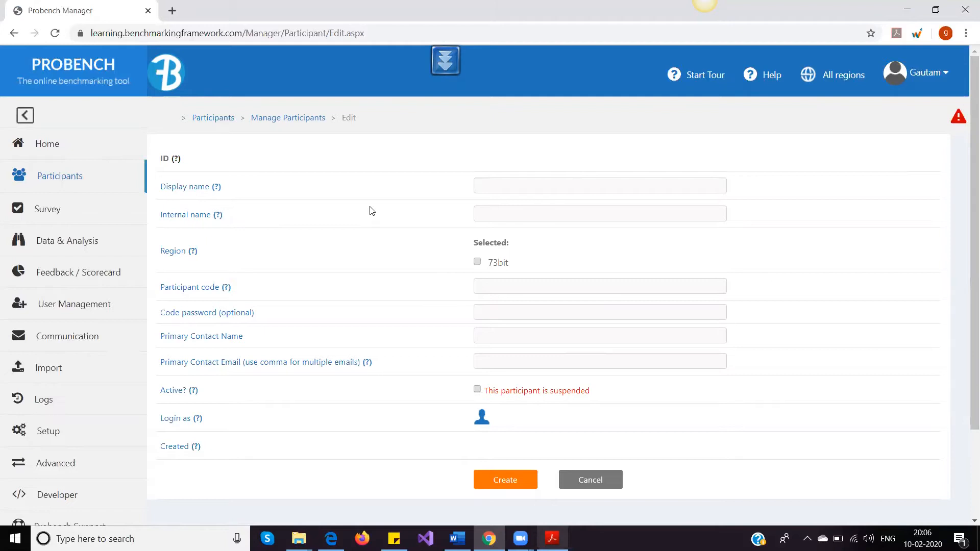
left_click(487, 184)
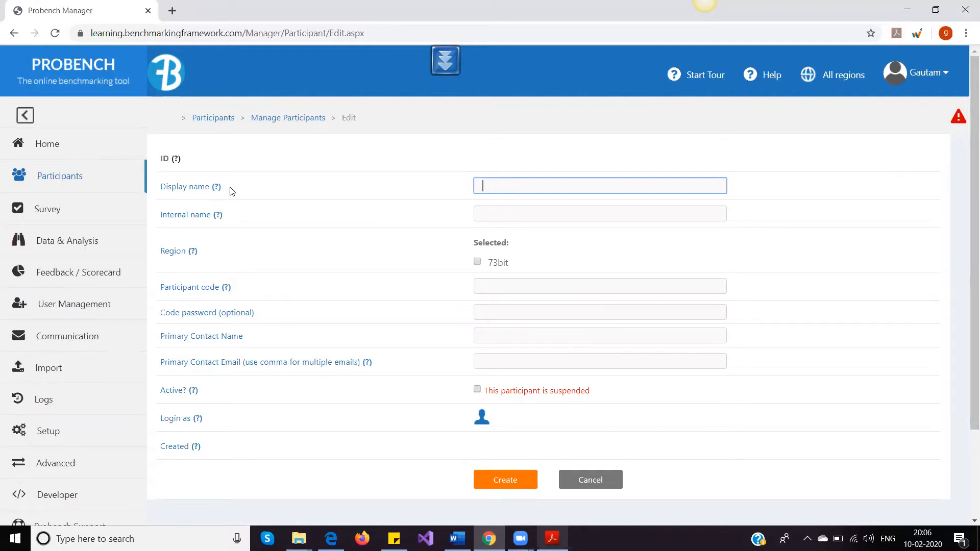
type("ABC Corporation")
left_click(443, 214)
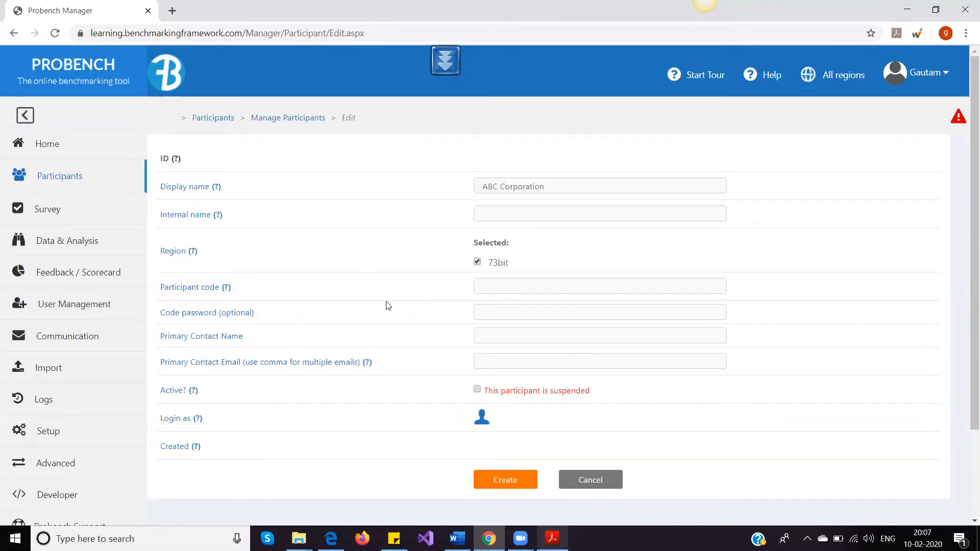
- Mark the new participant as active and create it, leaving the internal name, participant code and primary contact fields blank
left_click(502, 334)
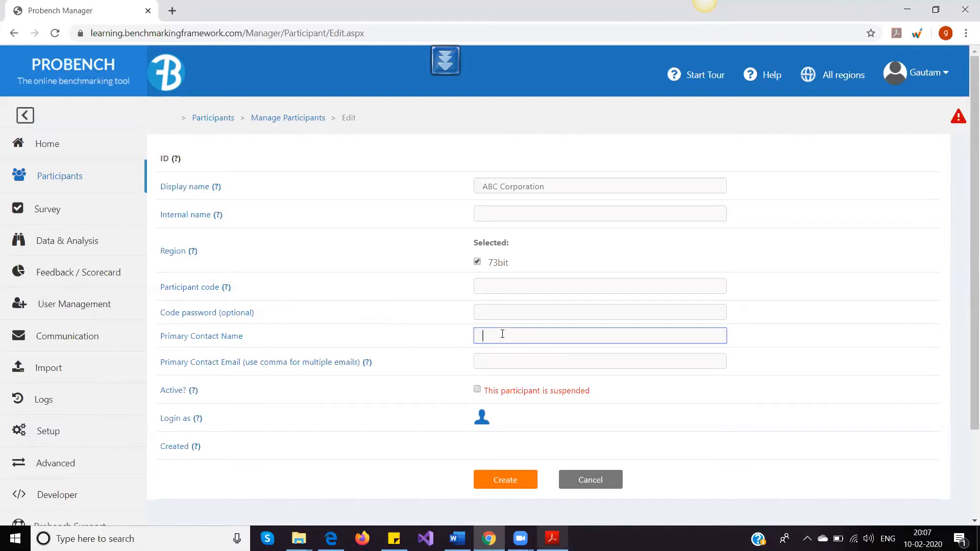
left_click(496, 362)
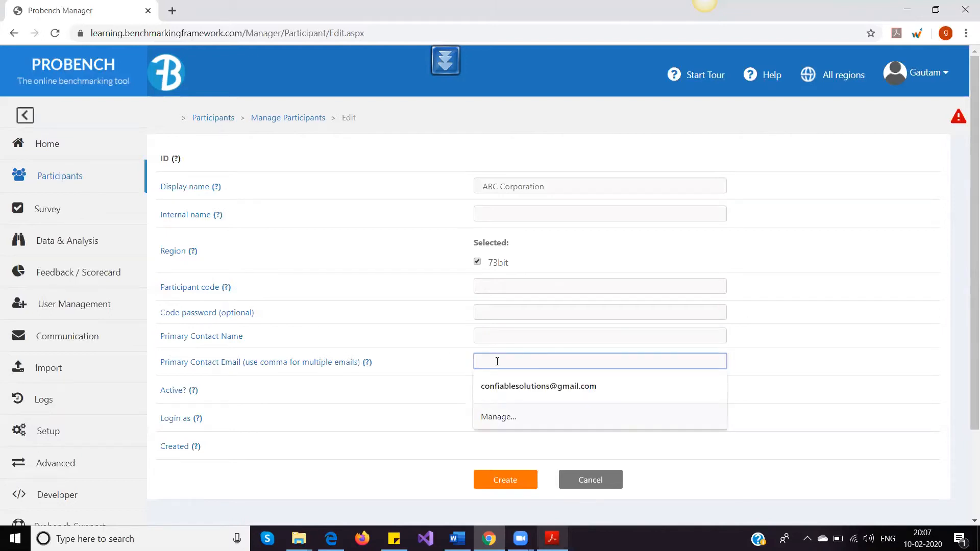
left_click(493, 334)
left_click(492, 356)
left_click(433, 329)
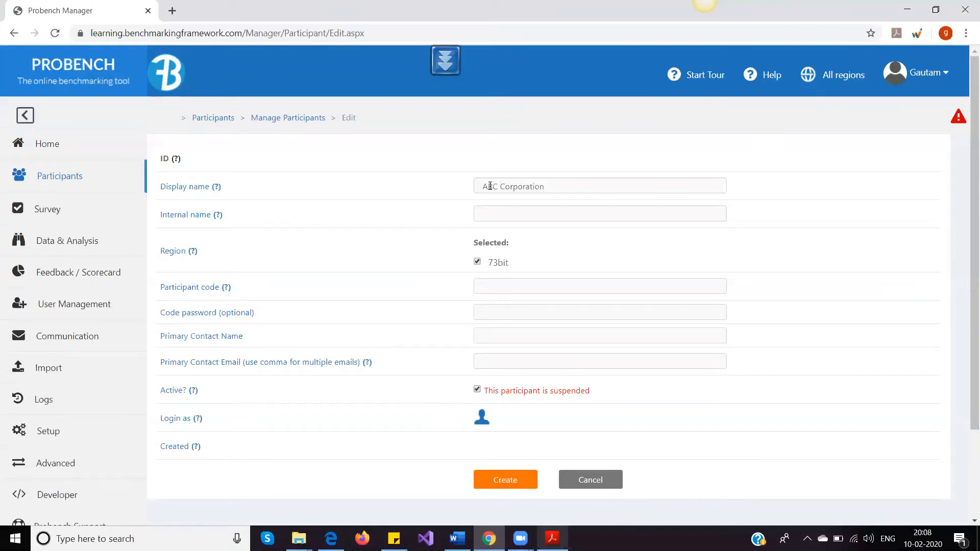
left_click_drag(557, 181, 473, 190)
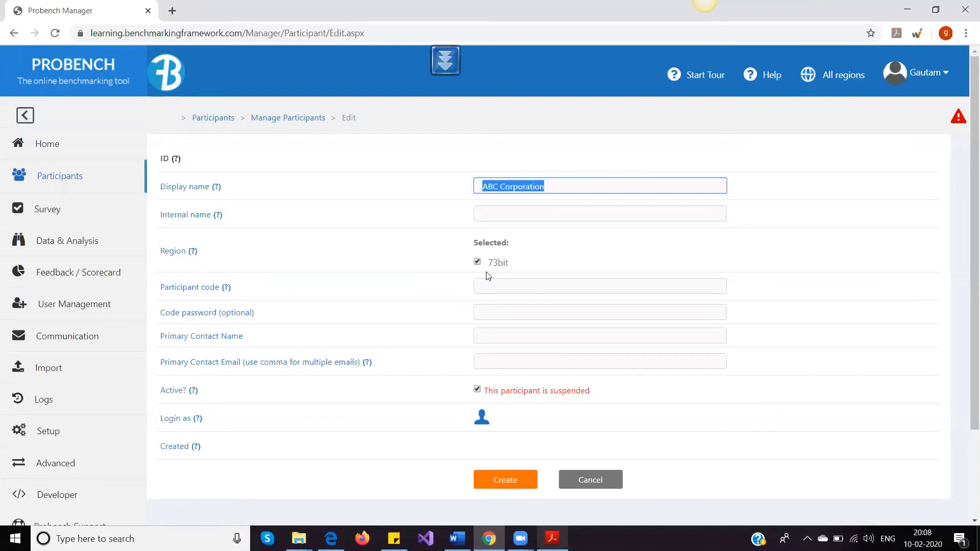
left_click(550, 186)
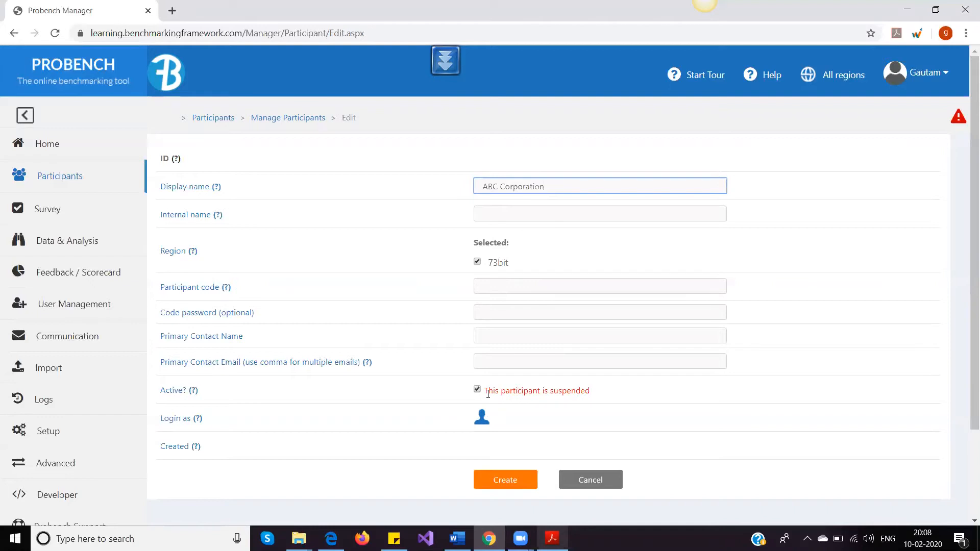
left_click(498, 480)
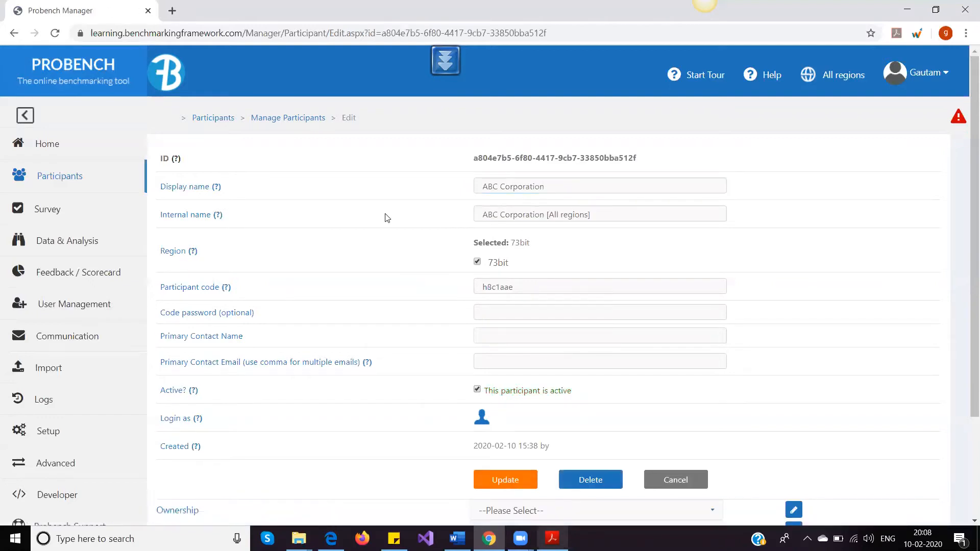
- Review the created participant's record, highlighting its internal name and participant code
scroll(387, 218, "down", 1)
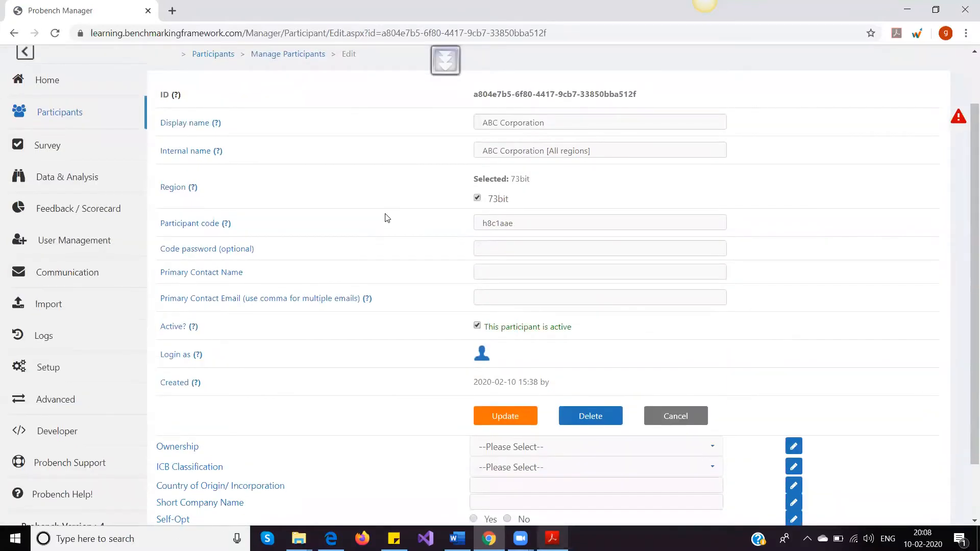
scroll(387, 218, "up", 1)
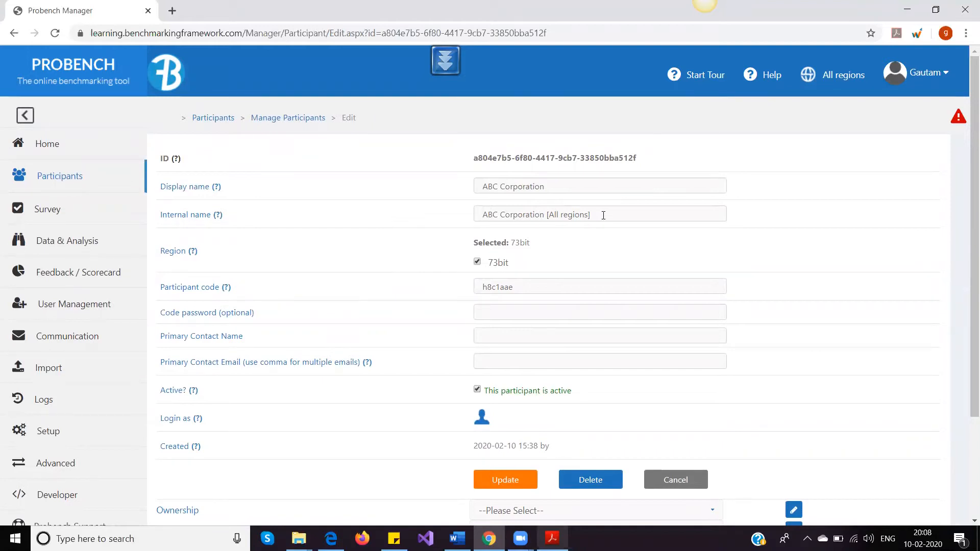
left_click_drag(603, 214, 465, 218)
left_click(579, 214)
left_click_drag(594, 214, 447, 218)
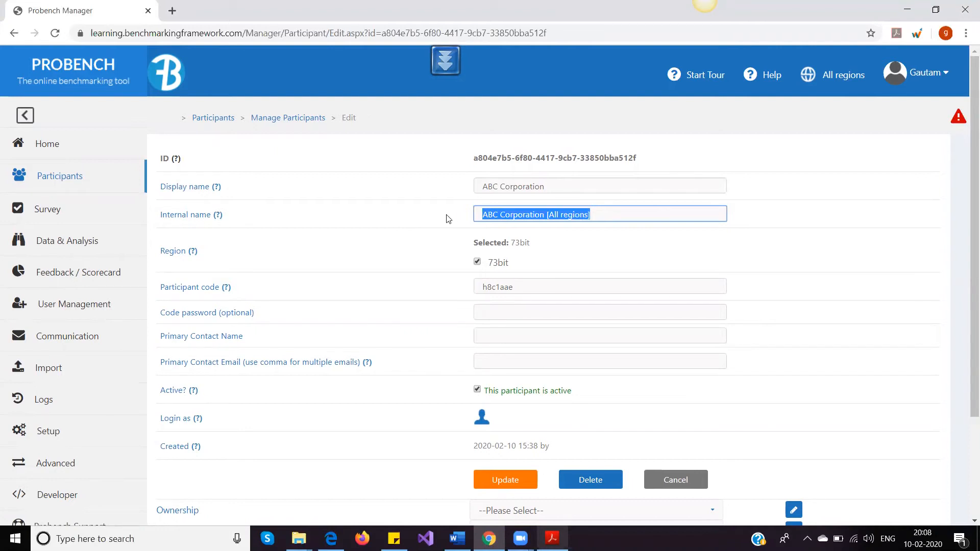
scroll(407, 221, "down", 1)
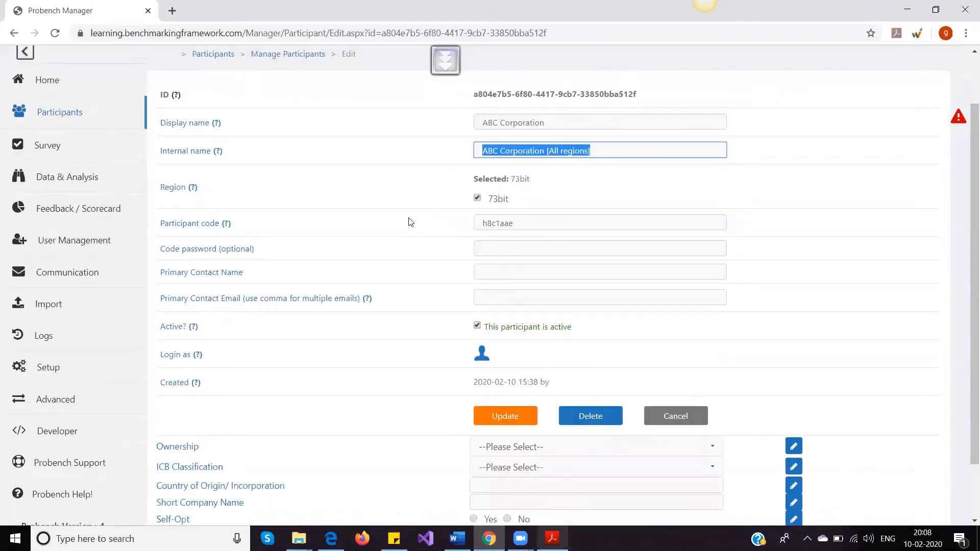
left_click(510, 222)
double_click(475, 223)
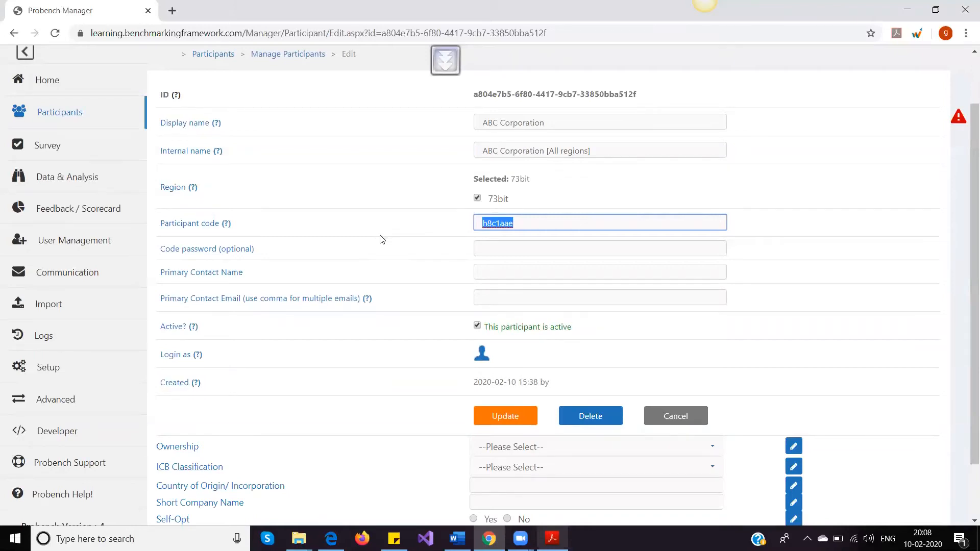
- Examine the additional participant attributes, including the Ownership and ICB Classification options and the country and short company name fields
scroll(381, 240, "down", 1)
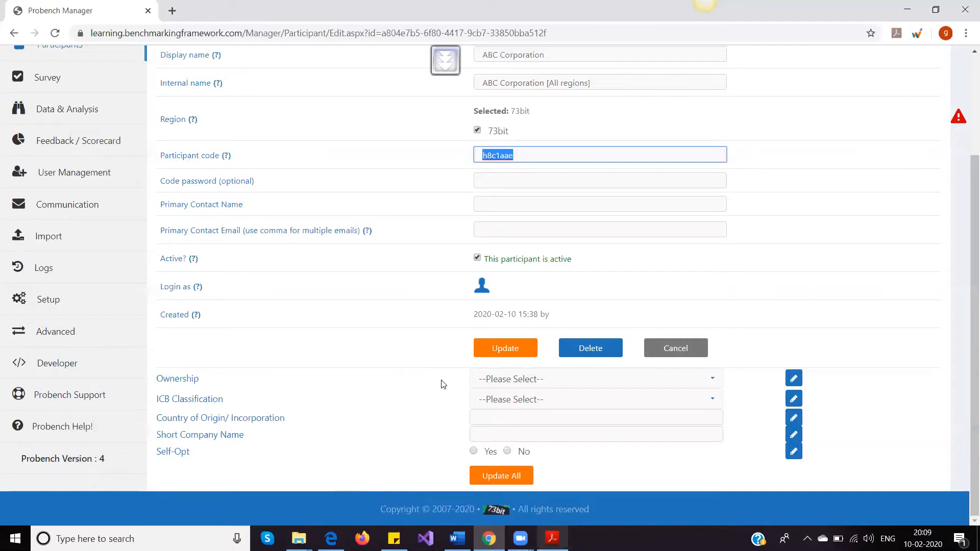
left_click(520, 380)
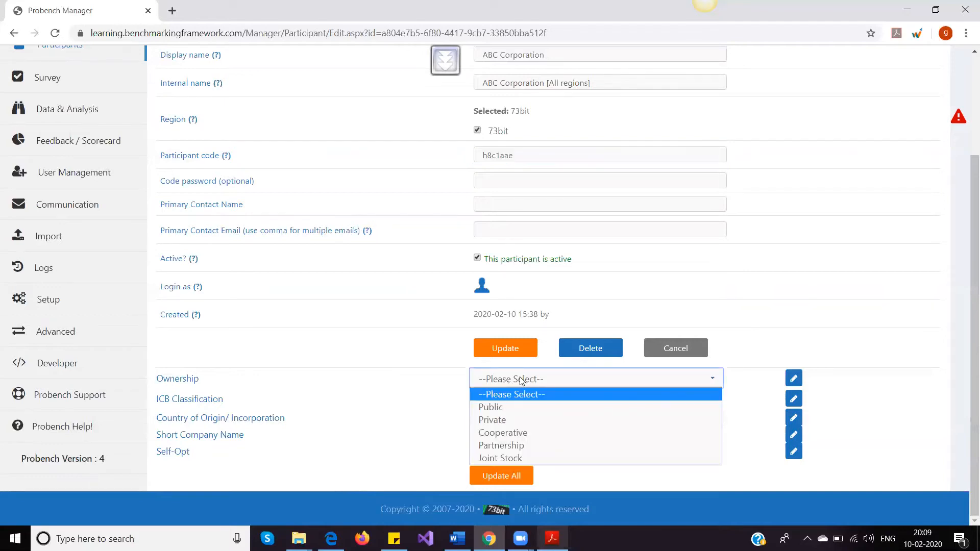
left_click(423, 398)
left_click(531, 401)
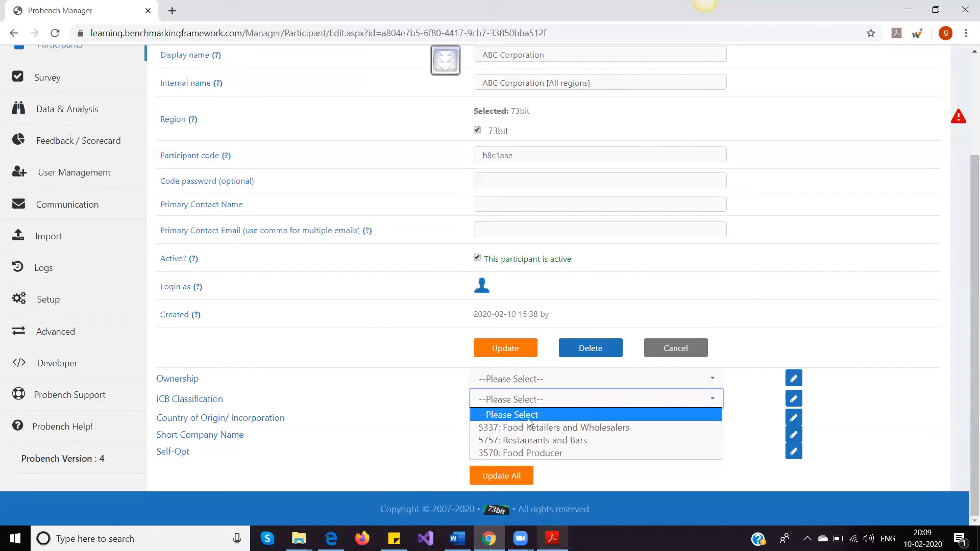
left_click(422, 401)
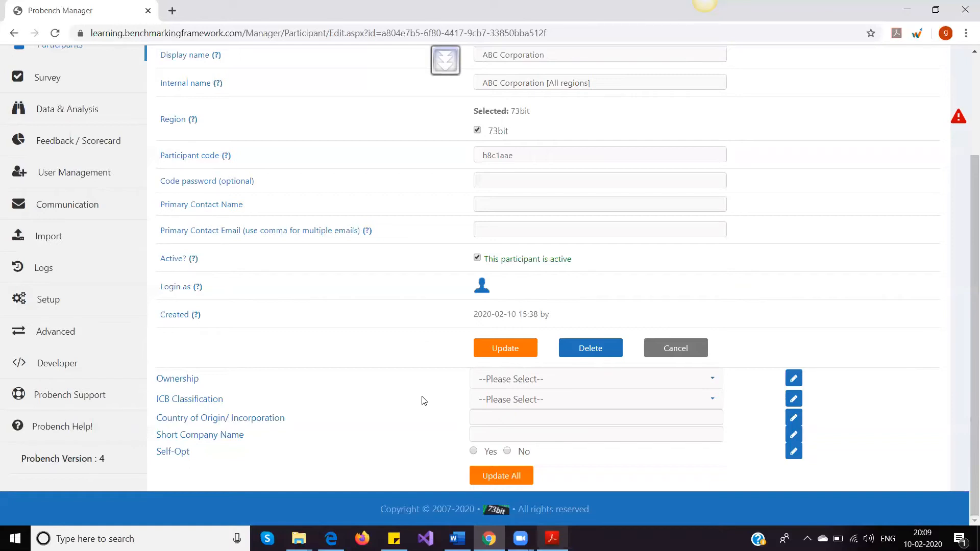
left_click(495, 417)
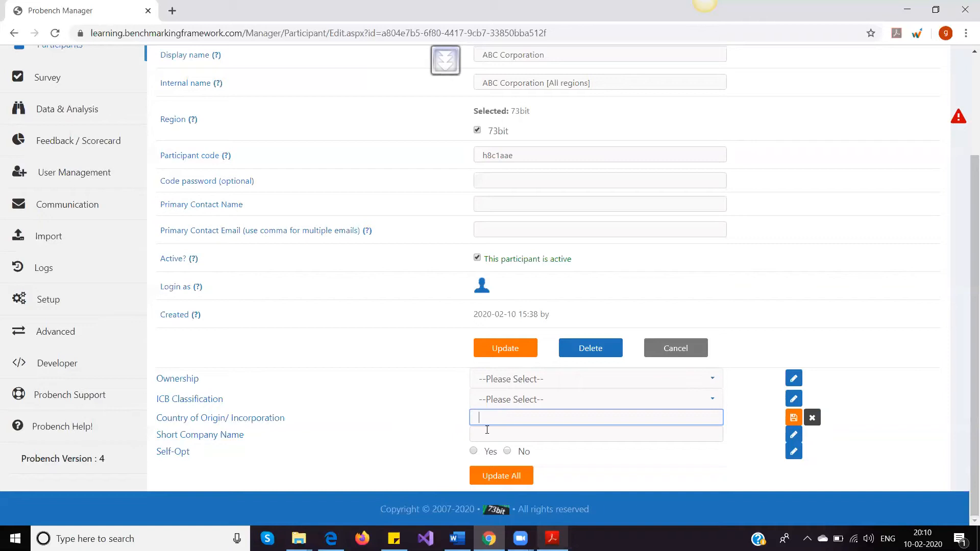
left_click(496, 431)
left_click(408, 411)
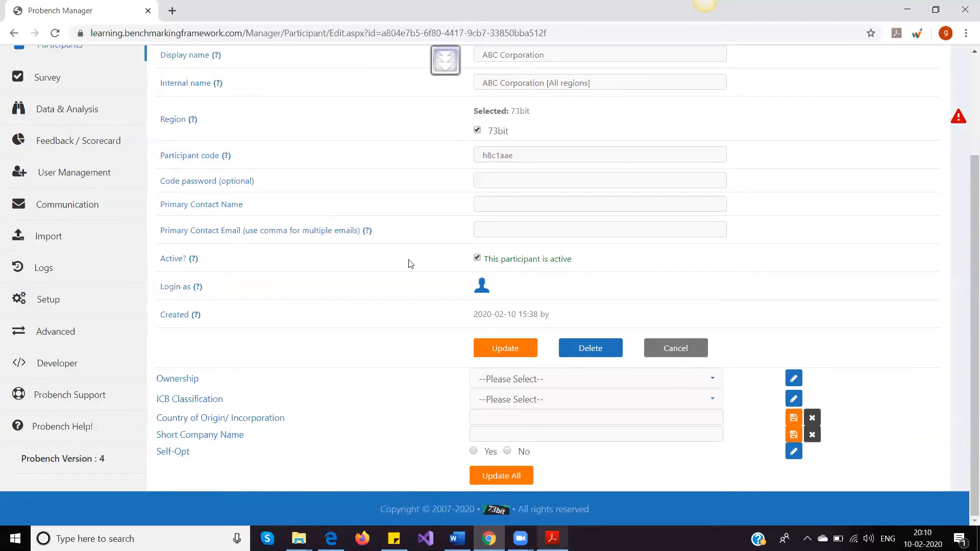
- Enter the primary contact's name for ABC Corporation and update the participant
scroll(411, 263, "up", 3)
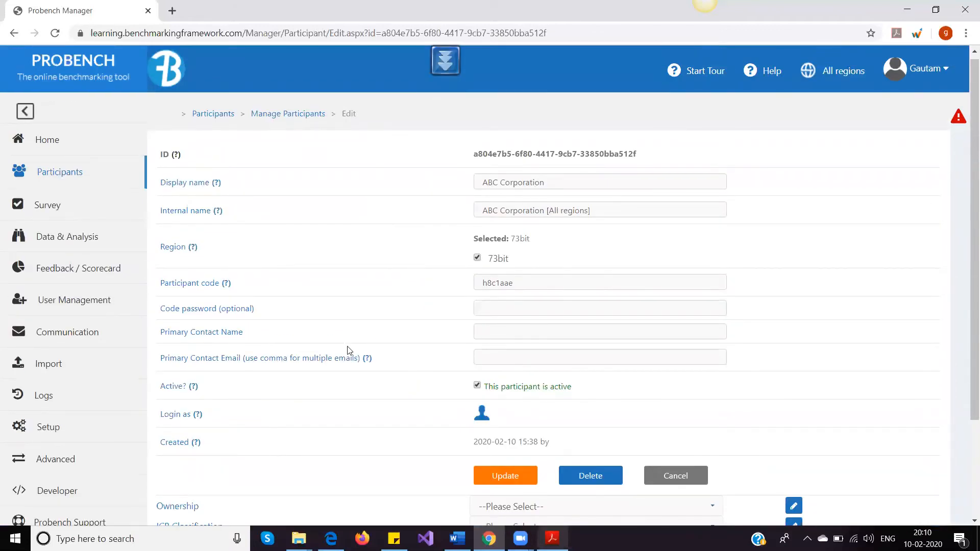
left_click(501, 331)
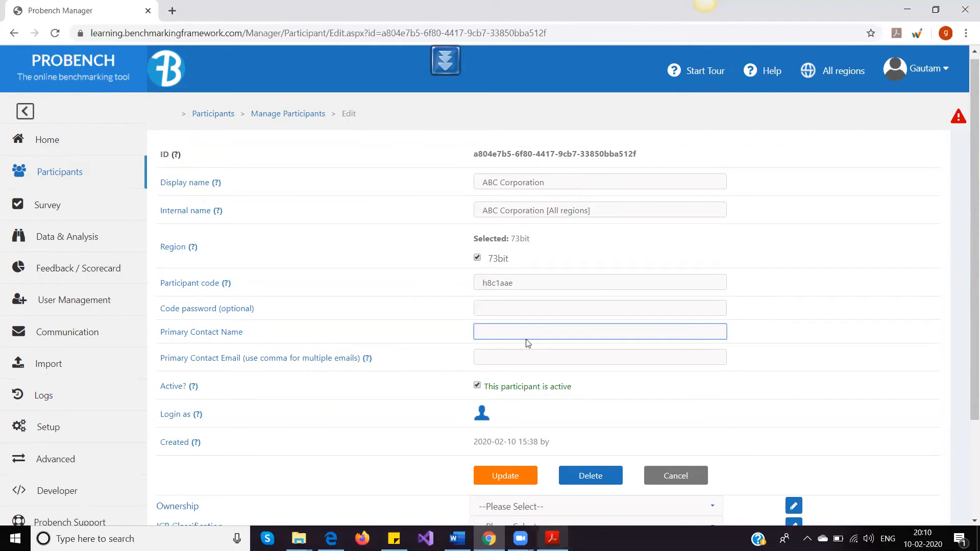
type("Gautam")
left_click(487, 477)
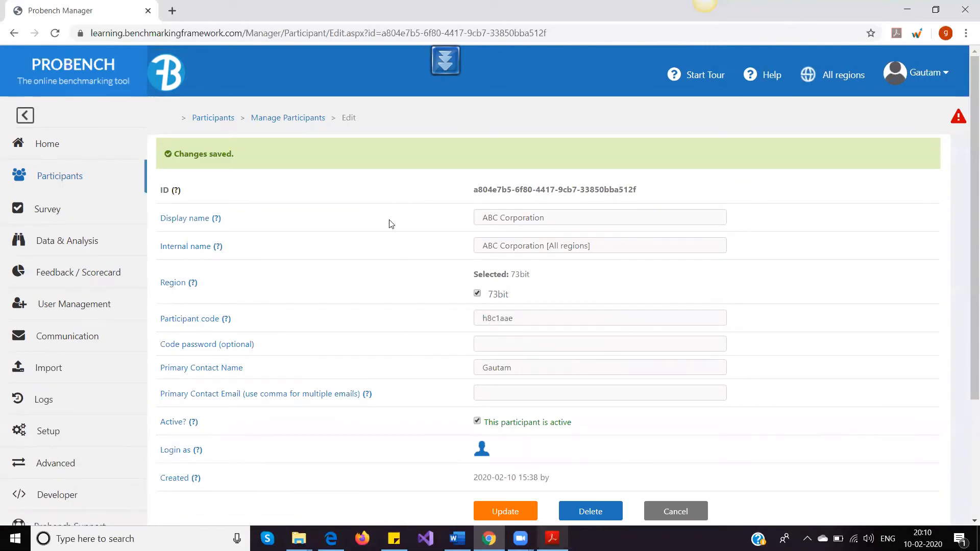
- Look over the updated participant record, then switch to the PDF presentation and show its FAQ's page
scroll(391, 223, "down", 1)
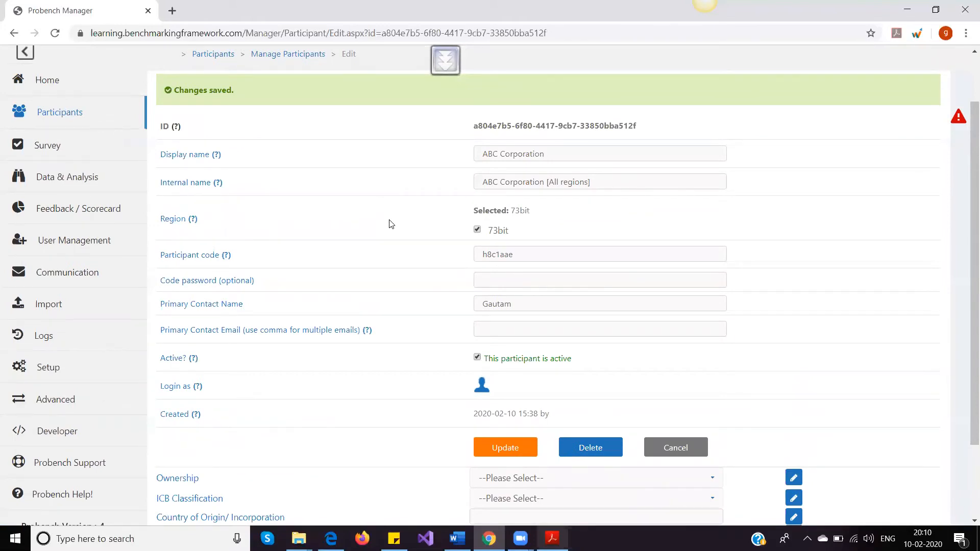
scroll(391, 224, "down", 1)
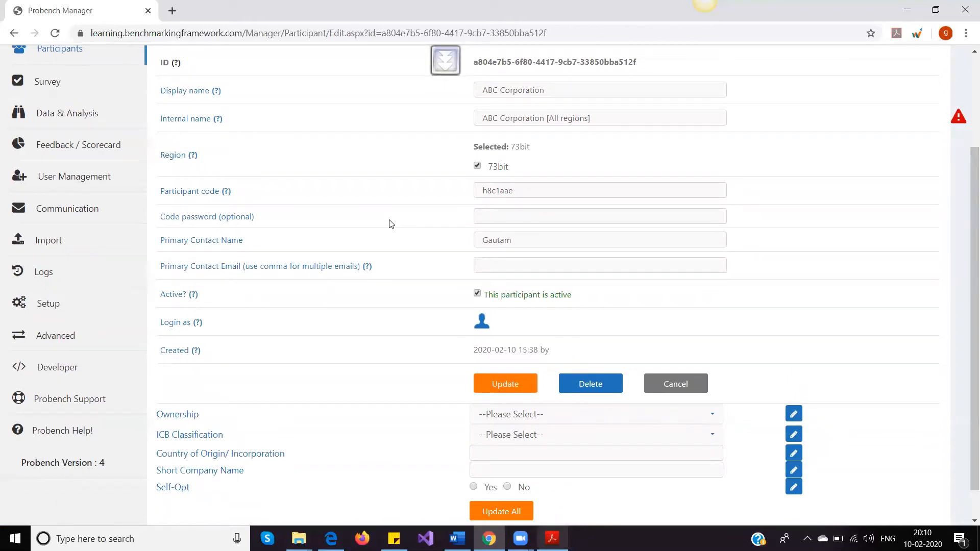
left_click(551, 537)
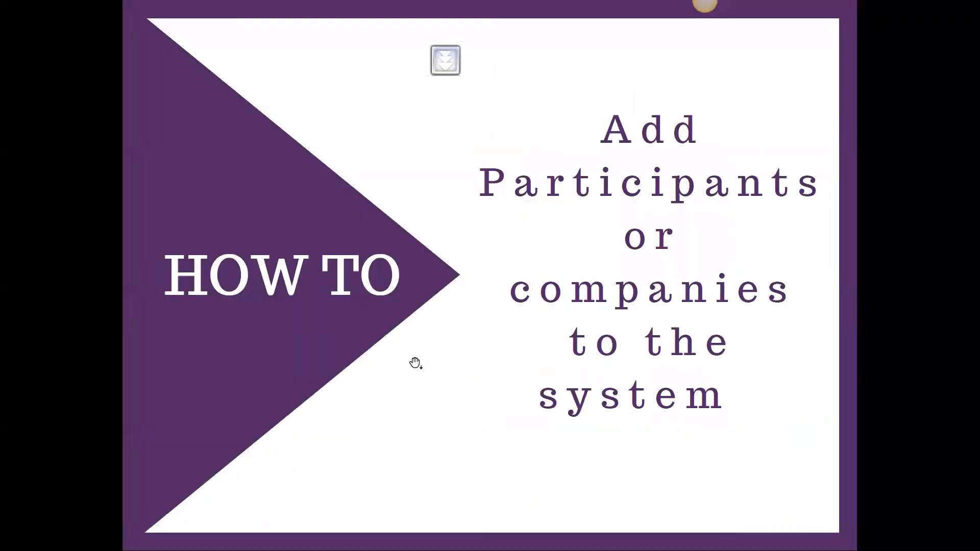
left_click(414, 362)
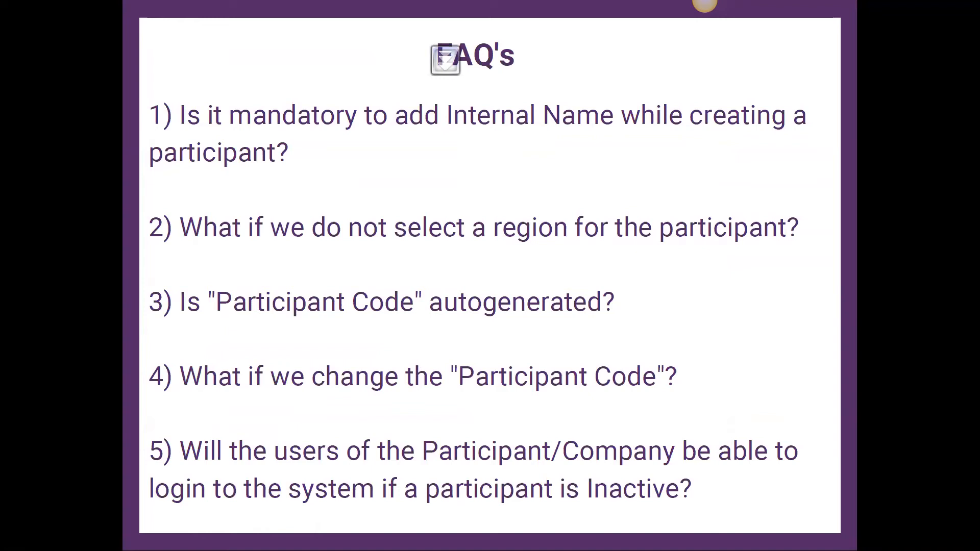
- Return to the participant record in Chrome and highlight its internal name to answer the first FAQ
key("alt+Tab")
scroll(489, 429, "up", 3)
mouse_move(219, 249)
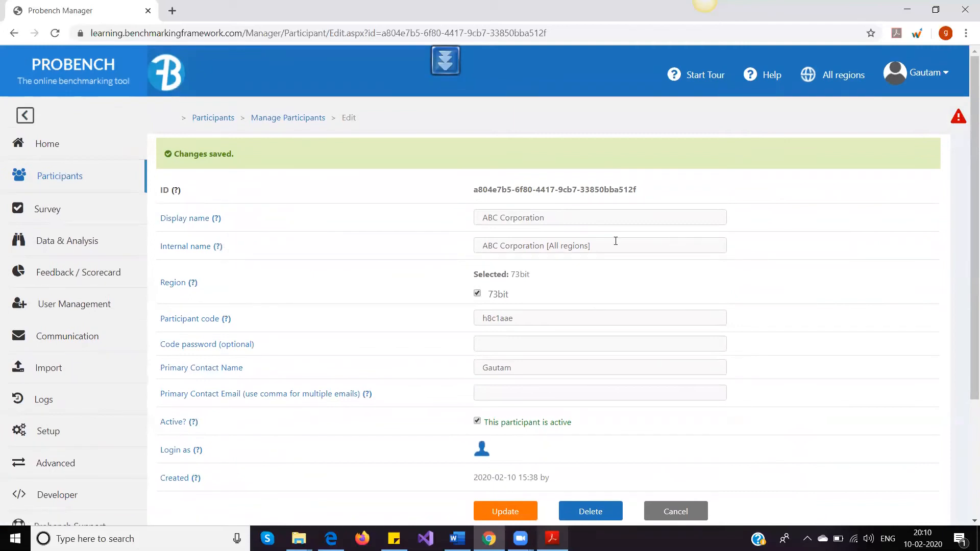
left_click_drag(614, 241, 429, 269)
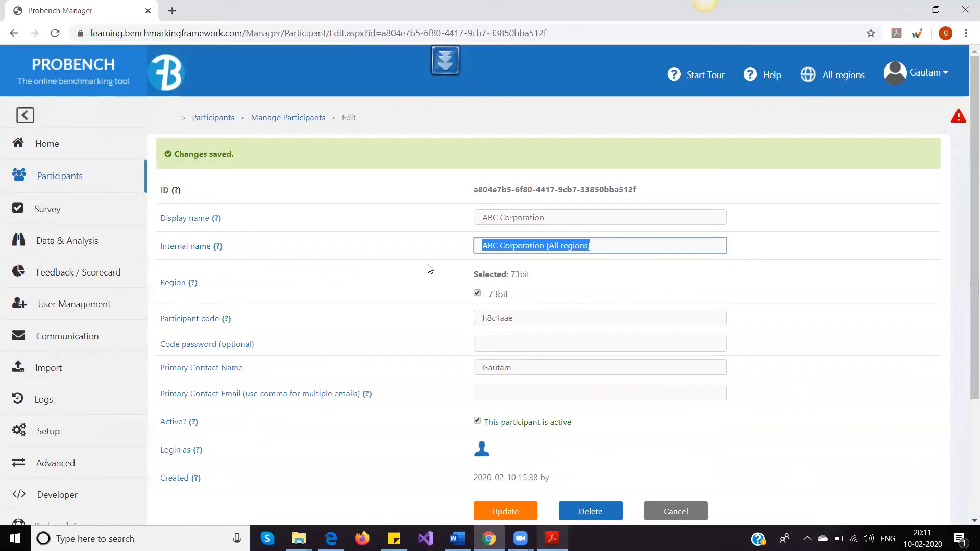
- Check the FAQs about region selection and the Participant Code against the ABC Corporation record in the browser
key("alt+Tab")
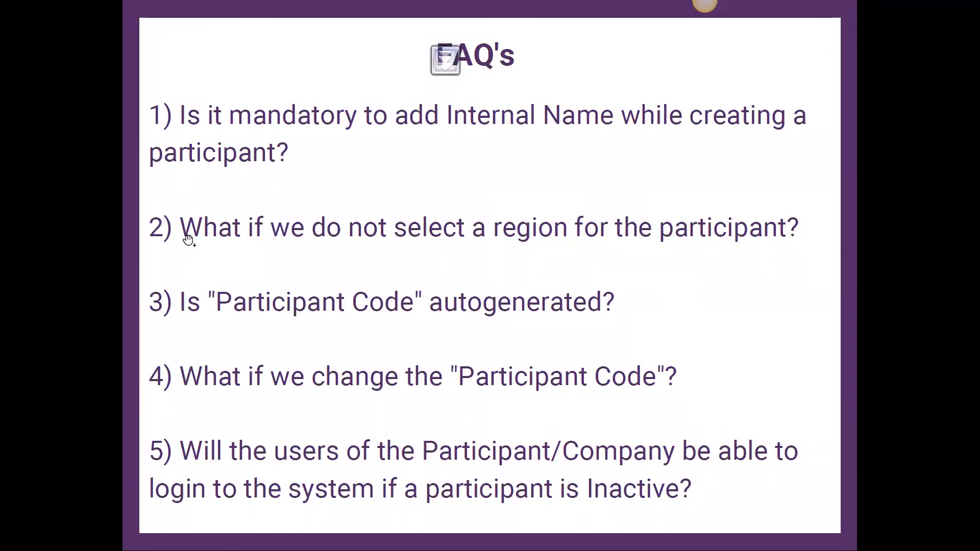
key("alt+Tab")
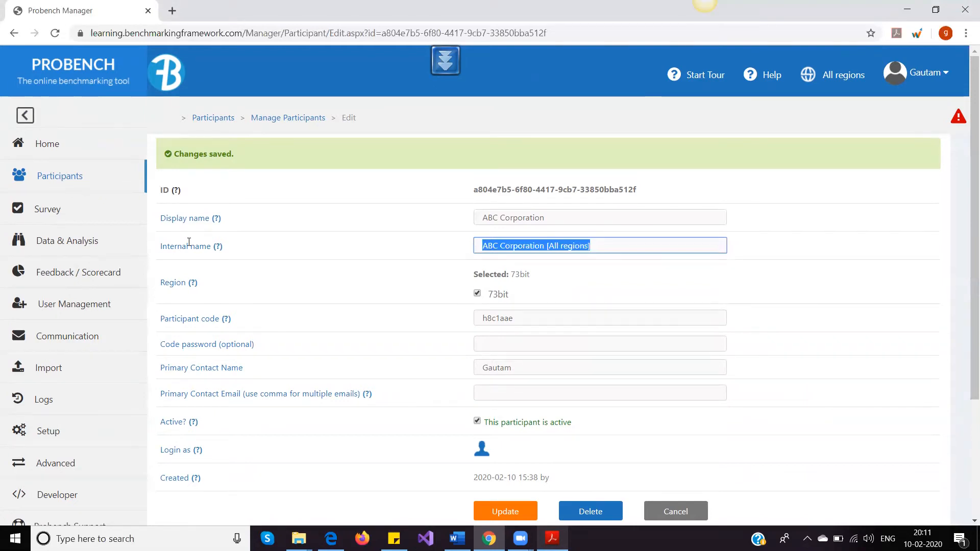
key("alt+Tab")
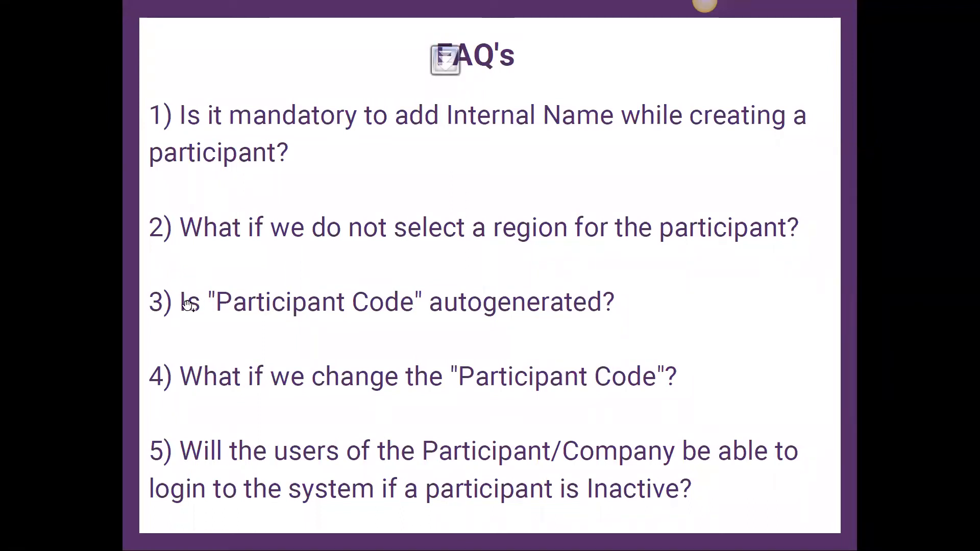
key("alt+Tab")
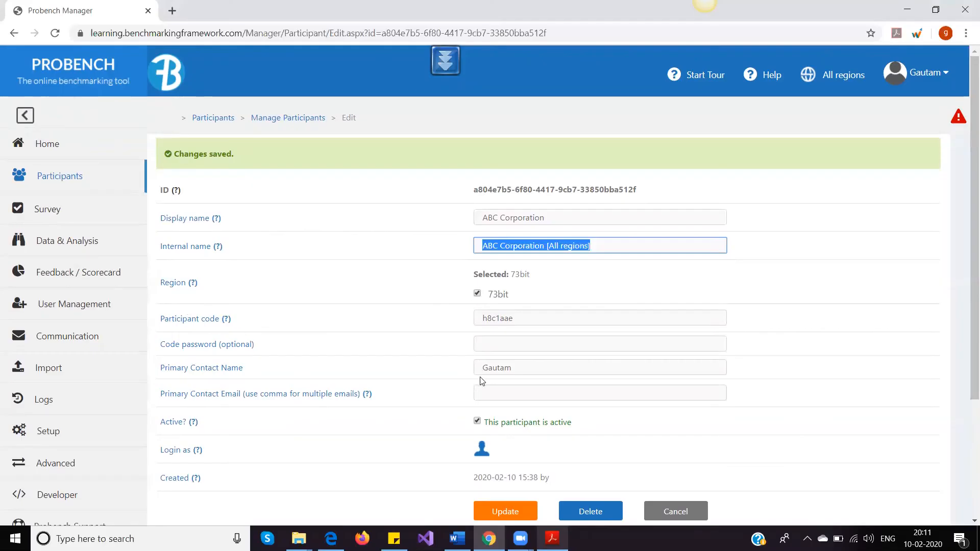
- Highlight ABC Corporation's participant code and compare the record with the Participant Code and inactive-participant questions on the FAQ's page
left_click_drag(519, 315, 470, 317)
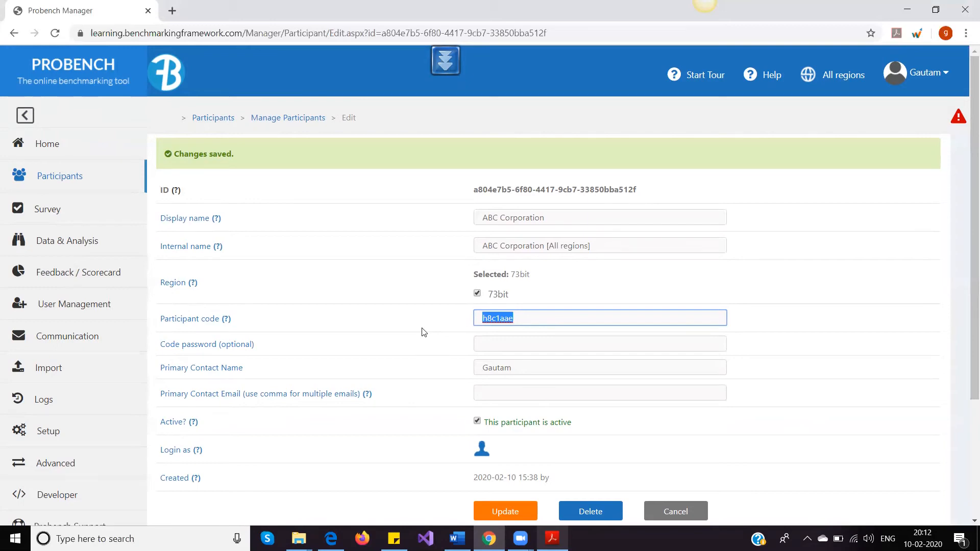
key("alt+Tab")
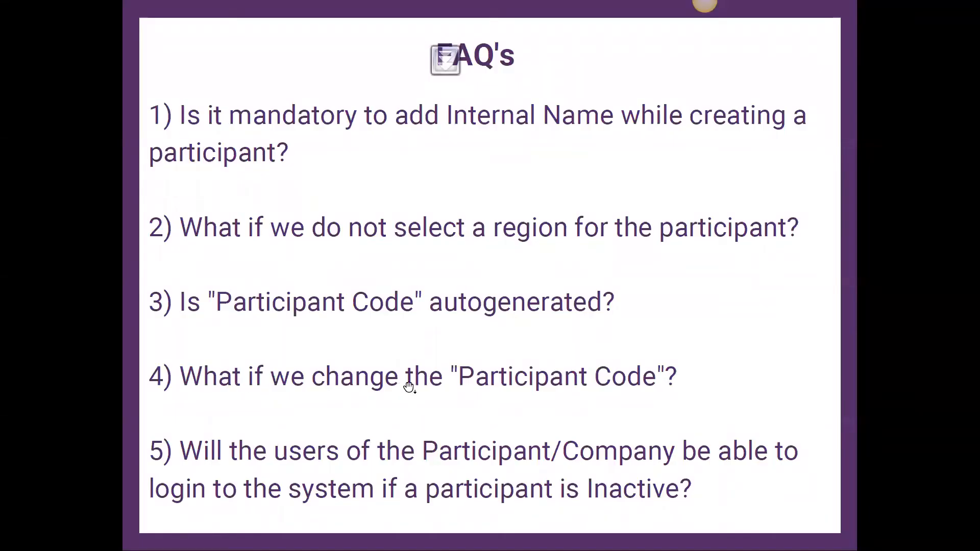
key("alt+Tab")
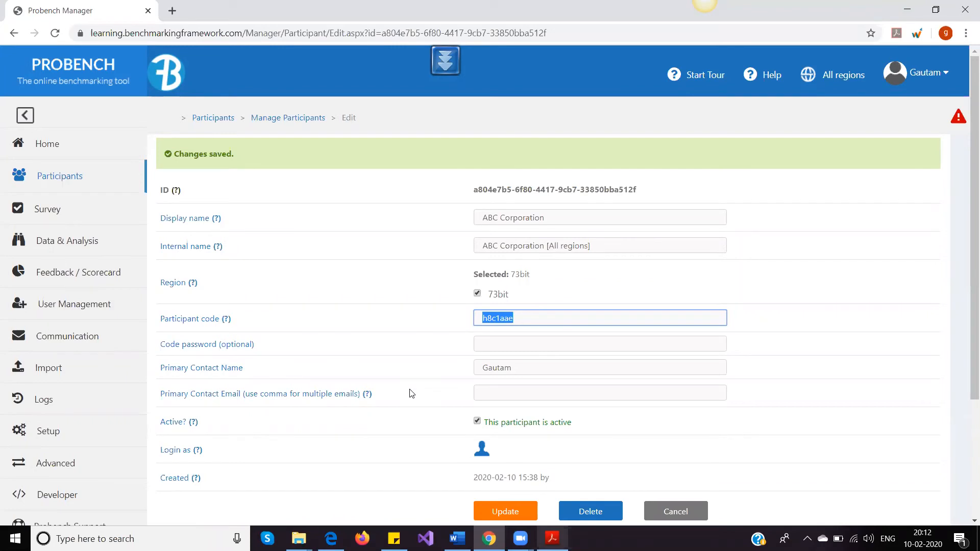
key("alt+Tab")
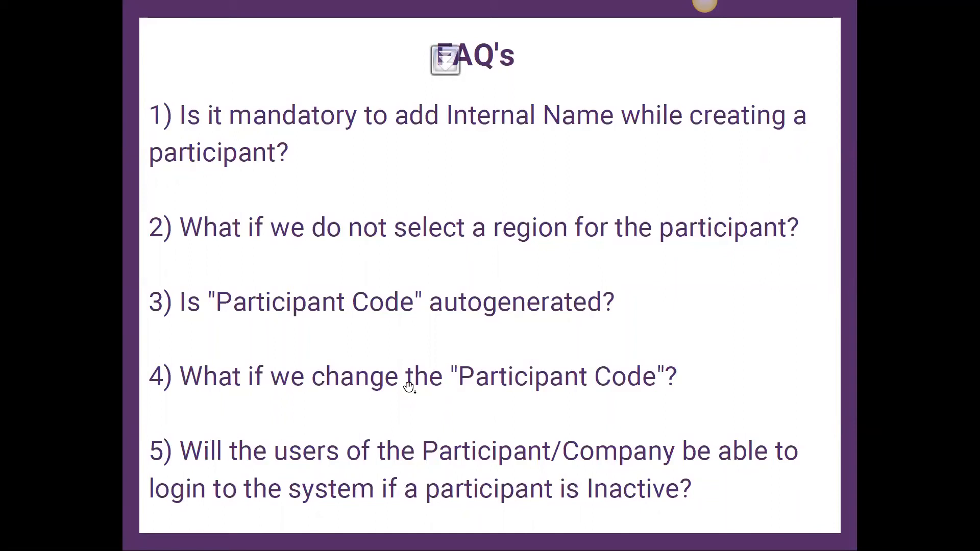
- In Chrome, mark ABC Corporation as inactive and update the record, reactivate the participant and update again
key("alt+Tab")
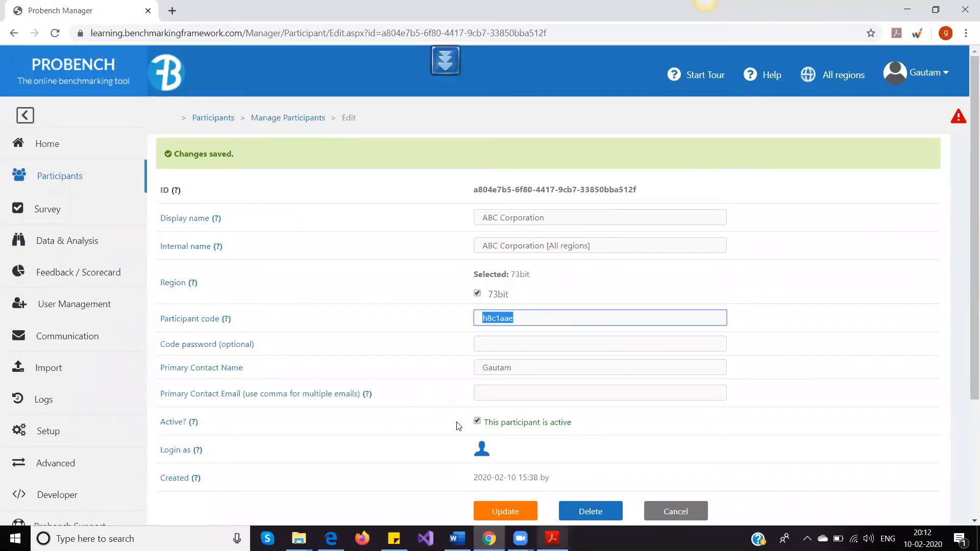
left_click(477, 422)
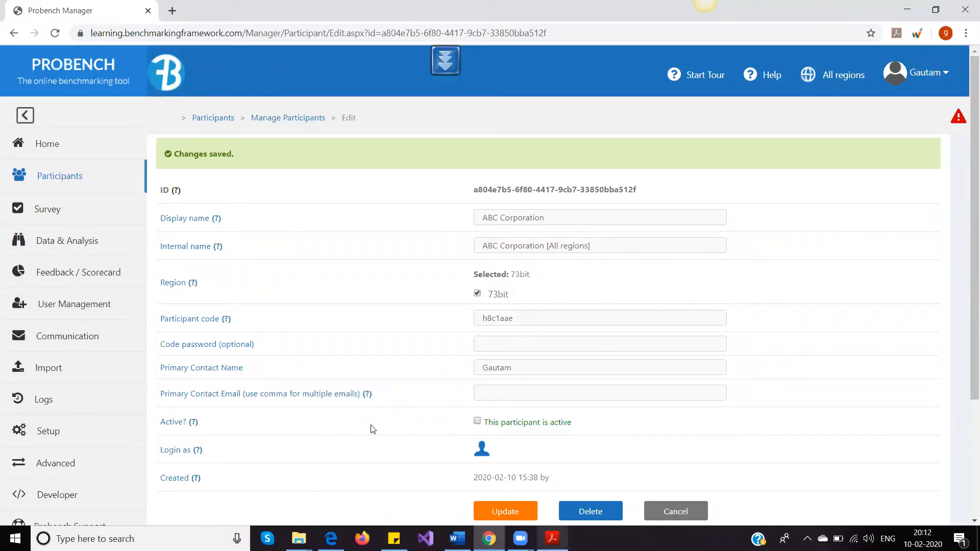
left_click(491, 515)
left_click(477, 421)
left_click(498, 512)
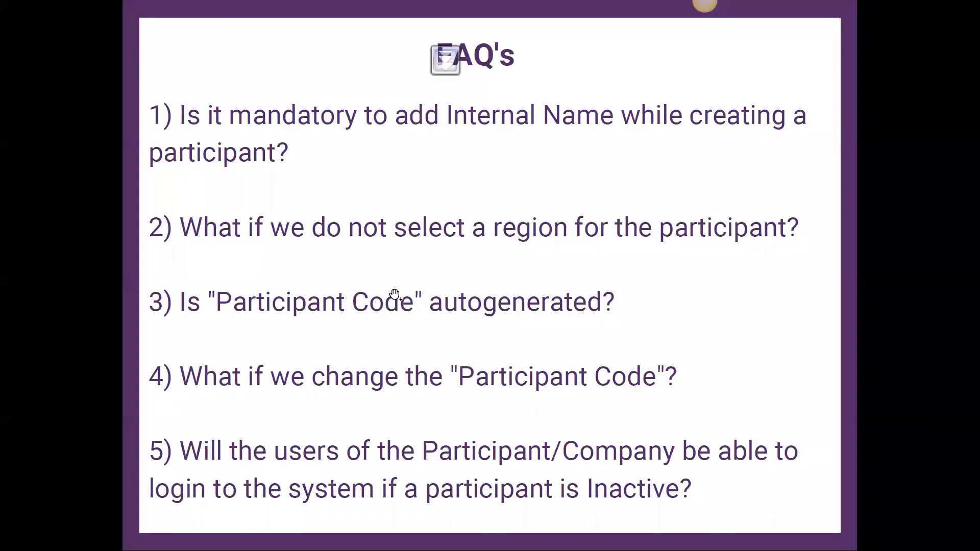
- Show the next FAQ's page, and in Chrome highlight the additional fields from Ownership to Self-Opt on ABC Corporation's record
left_click(397, 292)
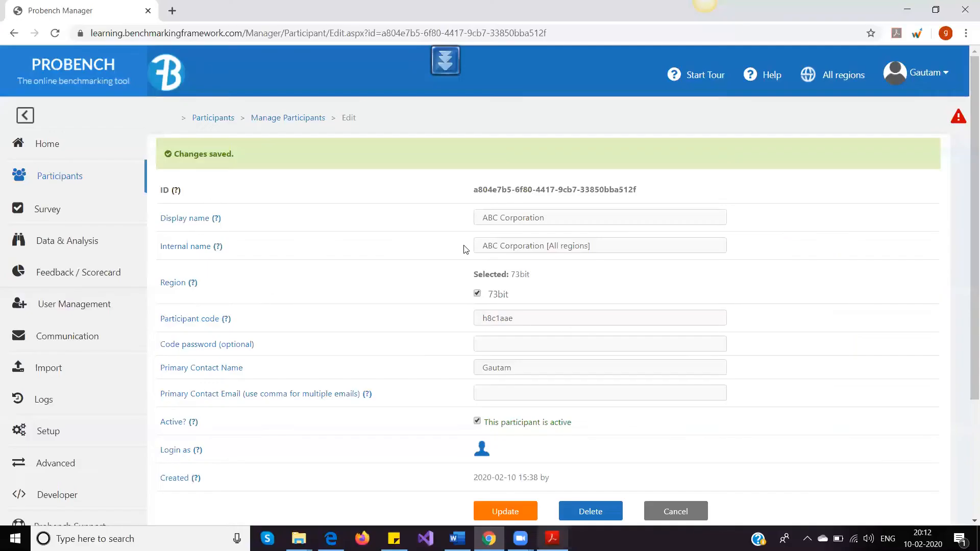
scroll(464, 248, "down", 4)
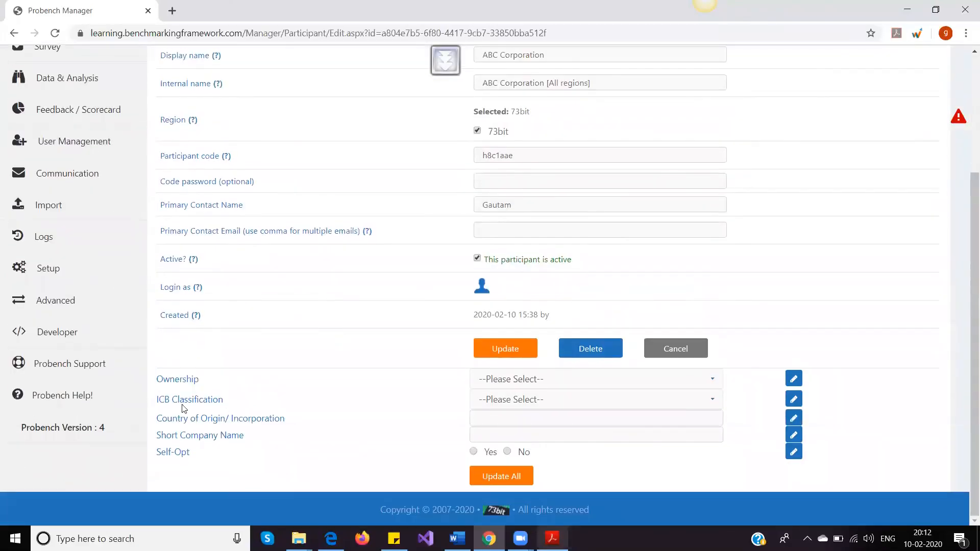
left_click_drag(155, 380, 335, 458)
left_click(350, 427)
- Open the Participant Fields setup list and consult the deletion question on the second FAQ's page in the PDF presentation
left_click(85, 273)
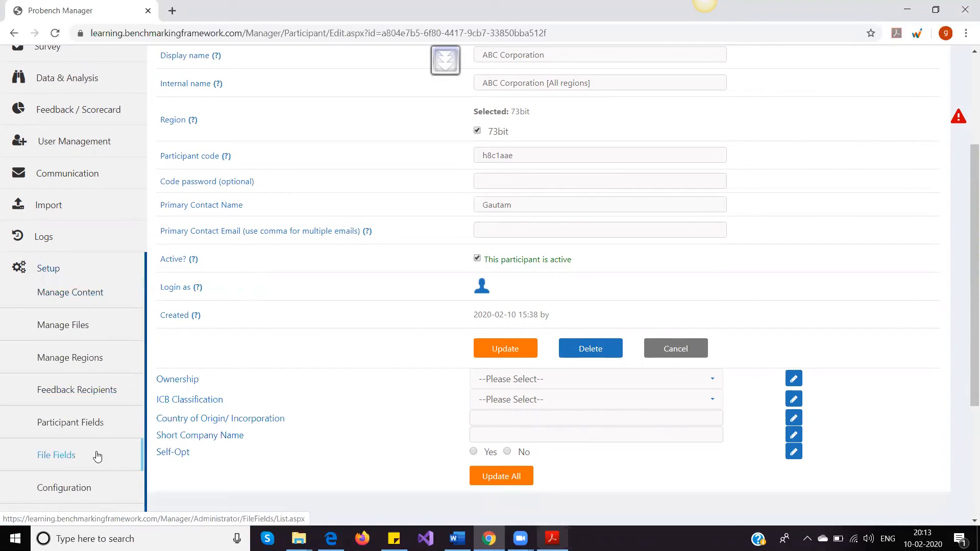
left_click(87, 425)
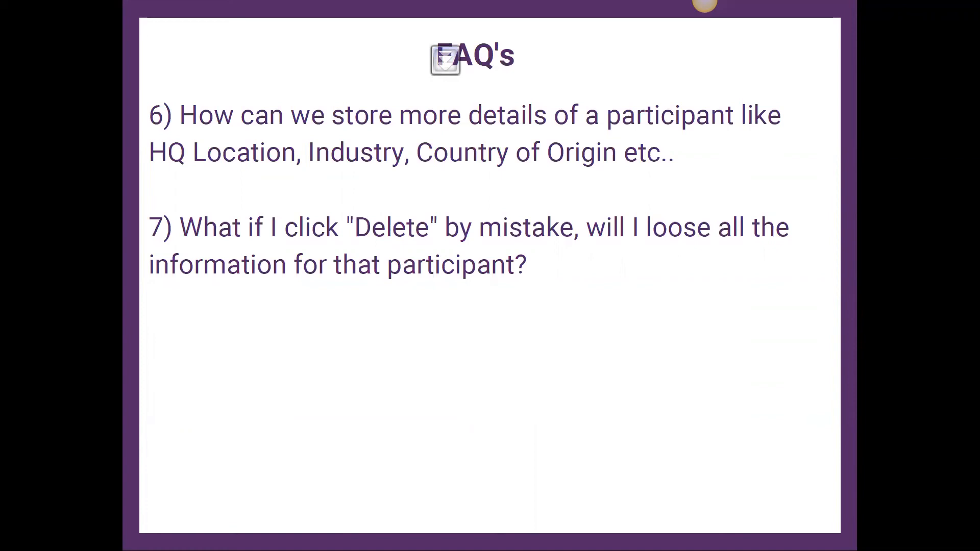
- Back in Chrome, open the 73bit Test Company participant for editing from the participant list and try its Delete option
key("alt+Tab")
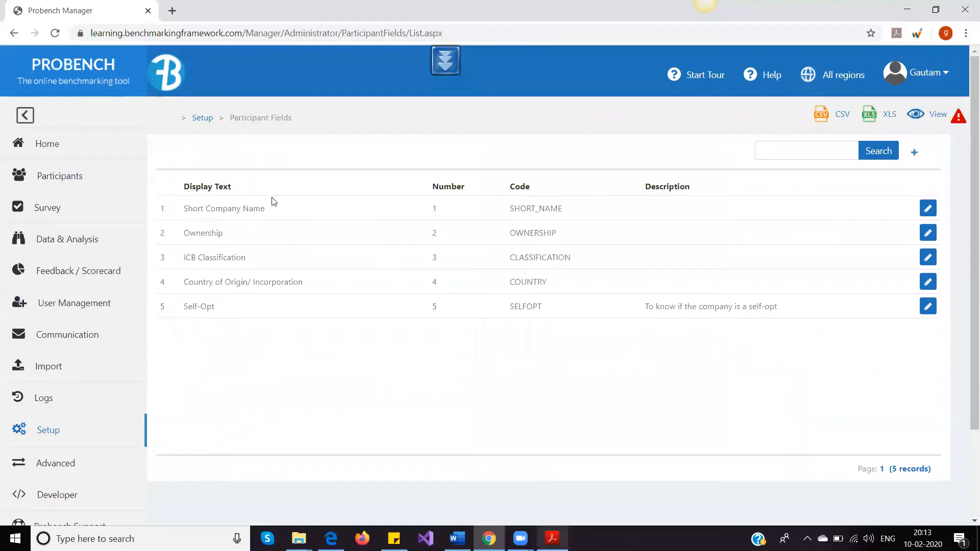
mouse_move(43, 179)
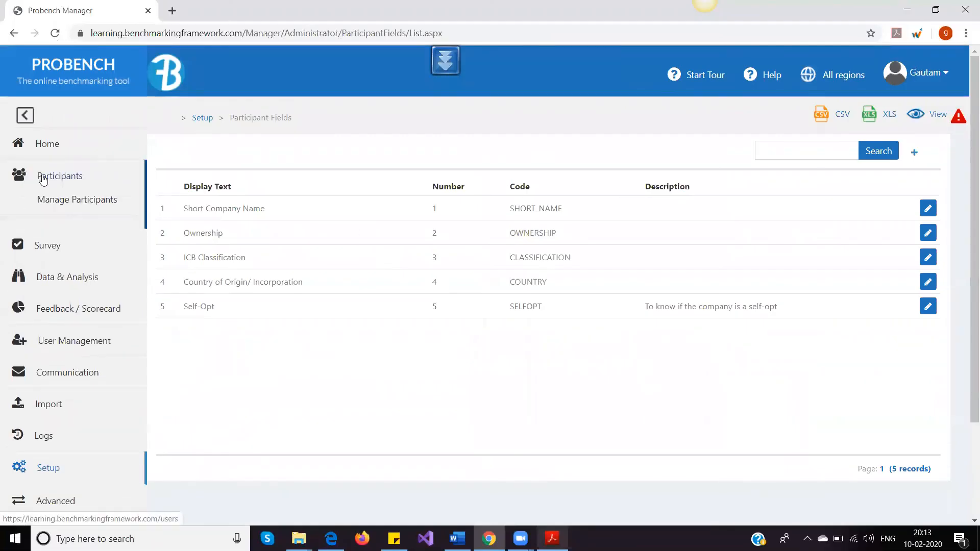
left_click(62, 202)
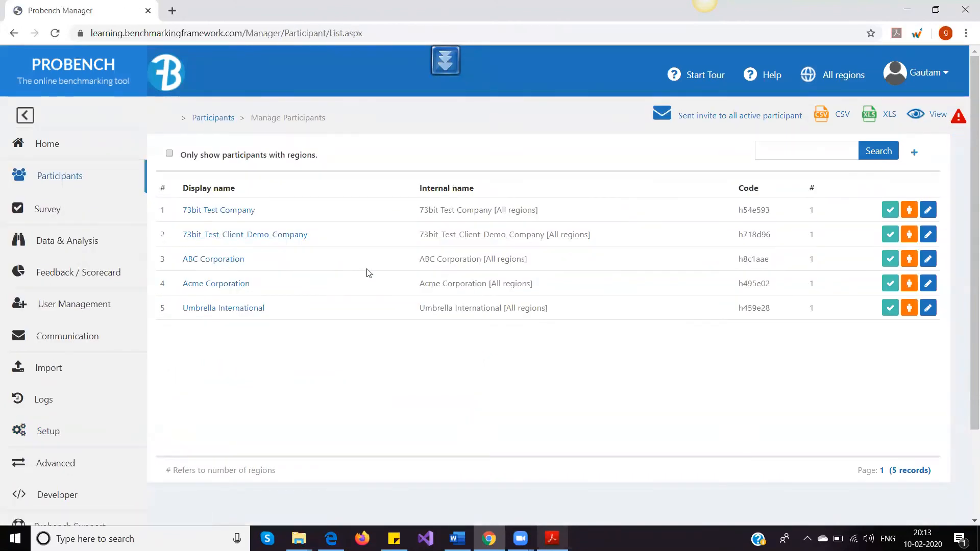
left_click(927, 209)
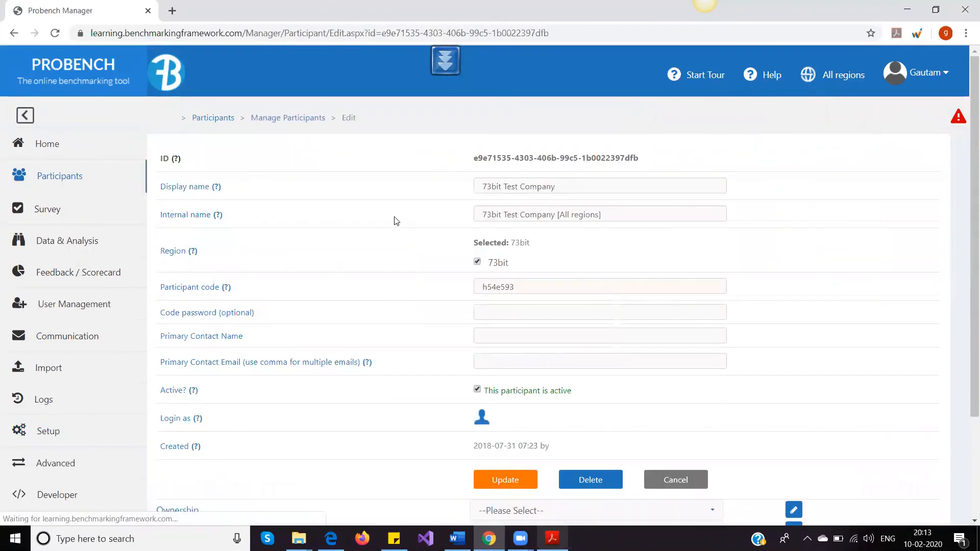
scroll(393, 223, "down", 1)
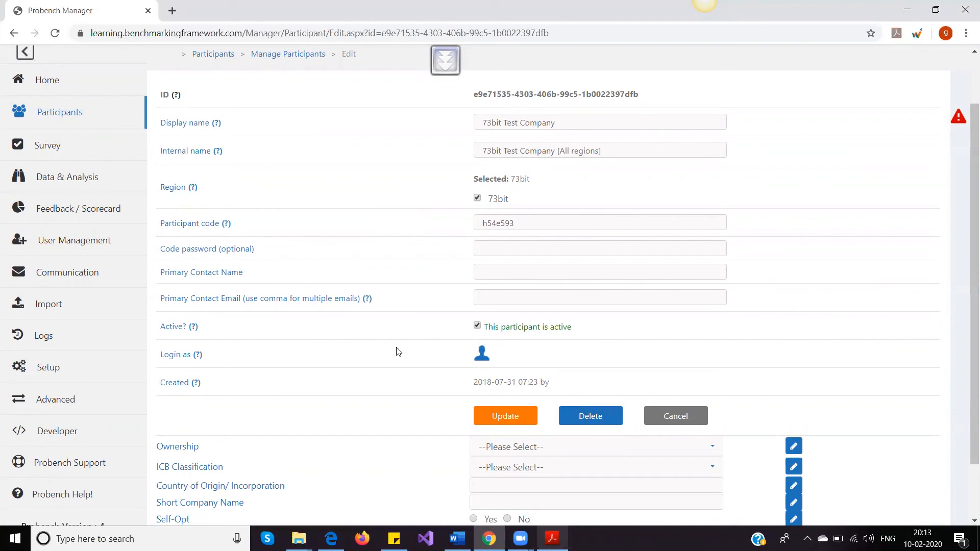
left_click(600, 417)
- Switch to the PDF presentation and go back to the first FAQ's page
scroll(374, 320, "down", 1)
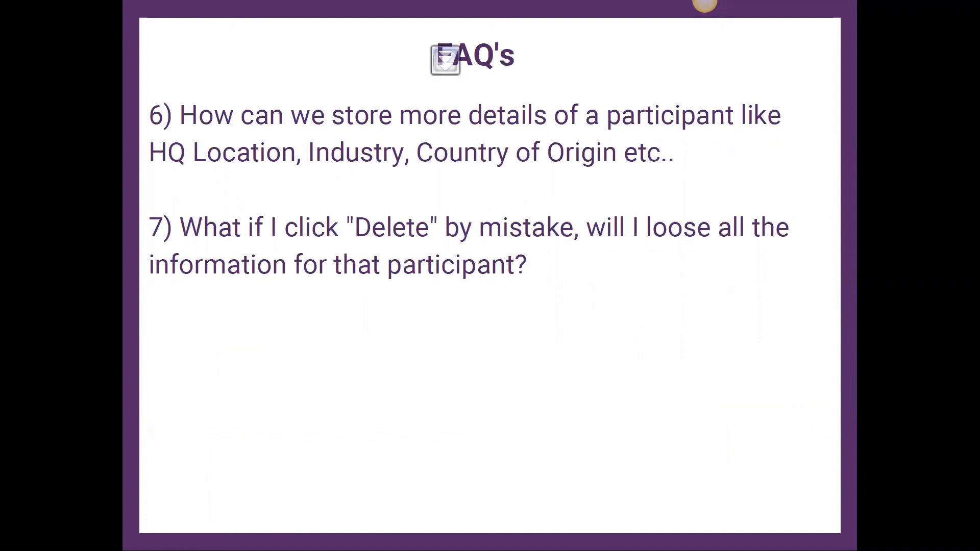
key("Left")
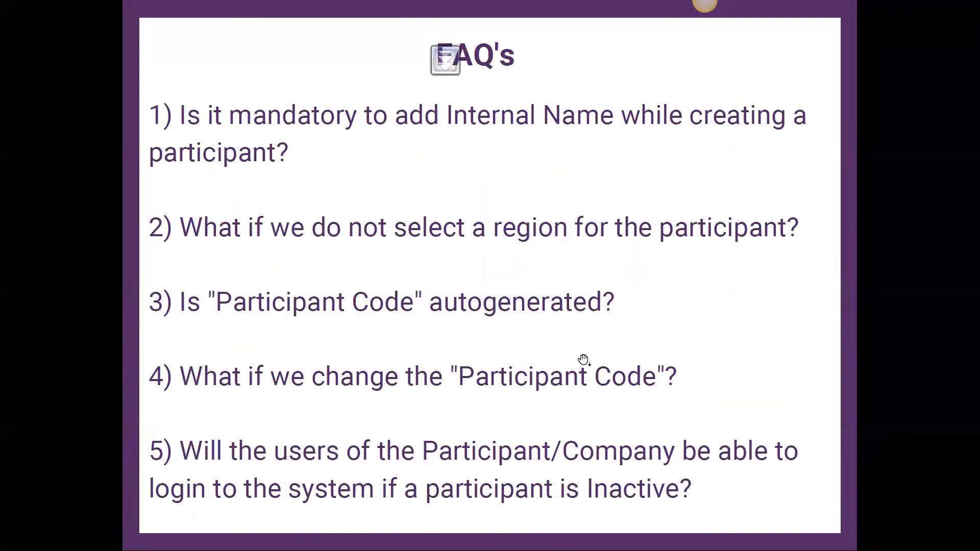